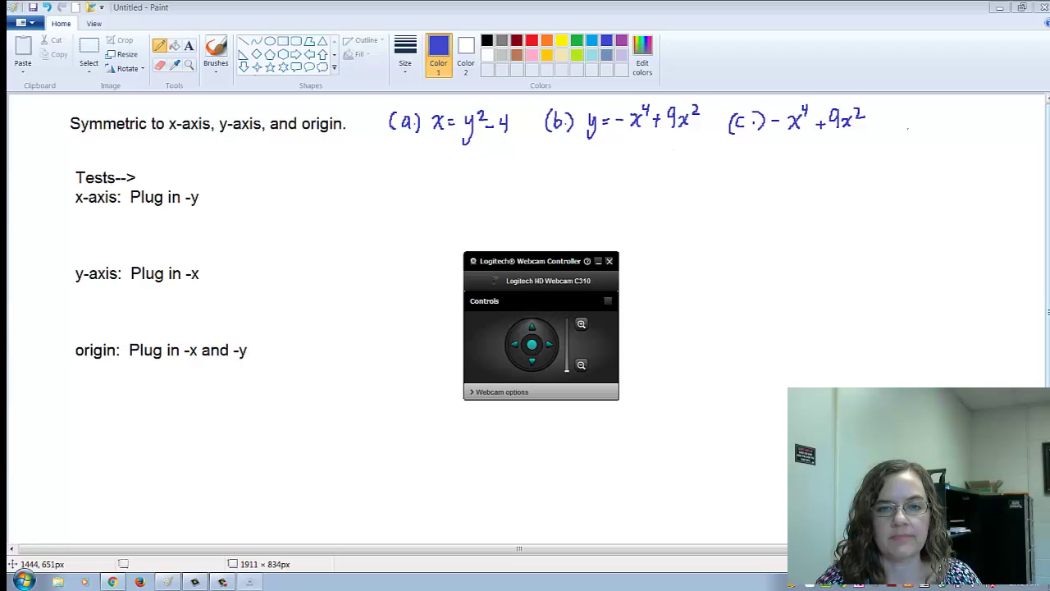
Leave the Paint symmetry-test sheet and switch to the blank Desmos graphing calculator
click(609, 261)
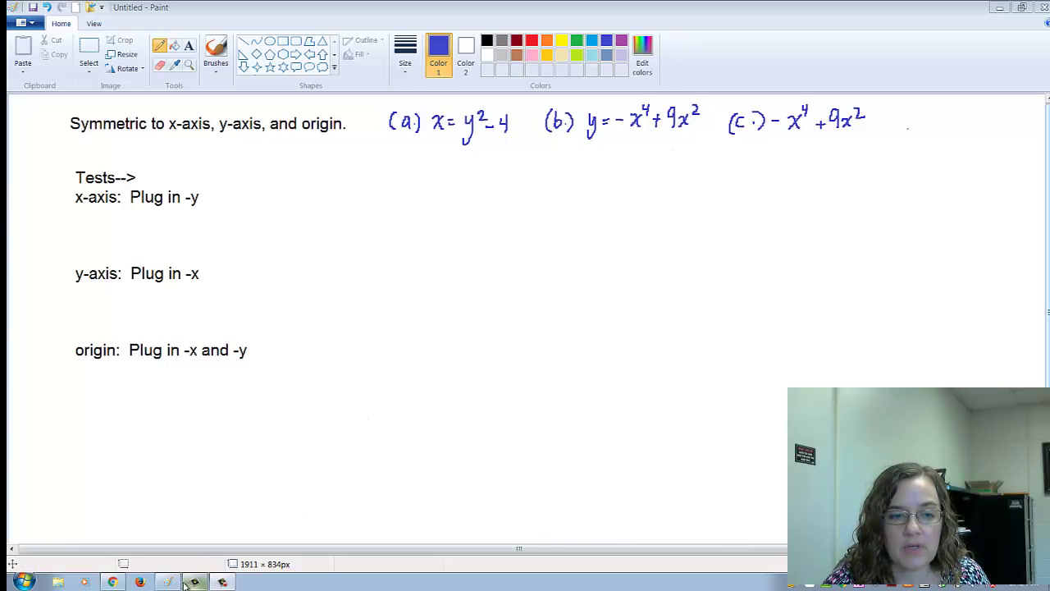
click(115, 582)
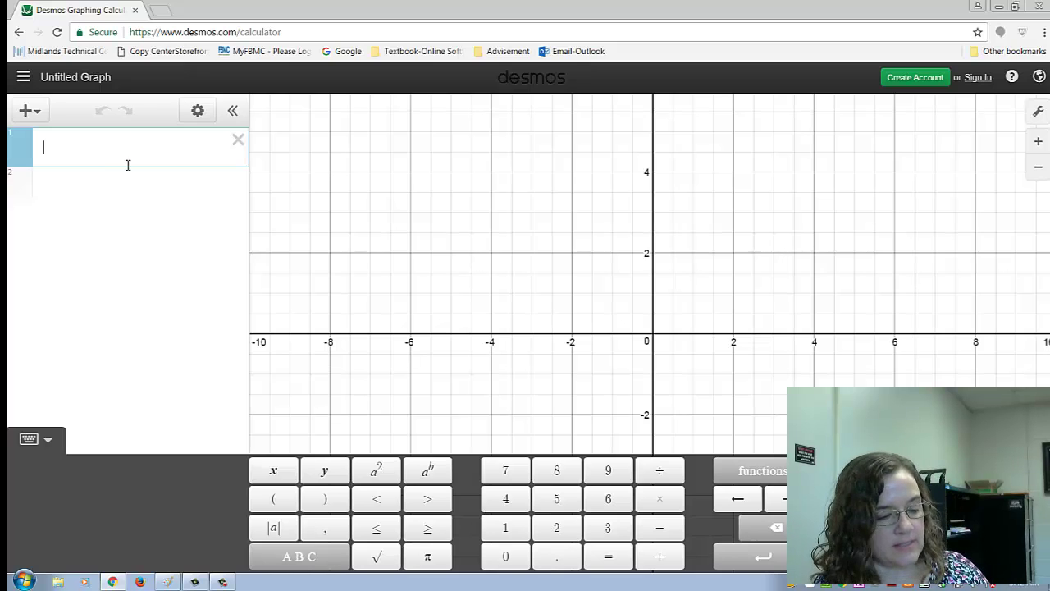
Enter x=y^2-4 in the first Desmos expression line
text(x=)
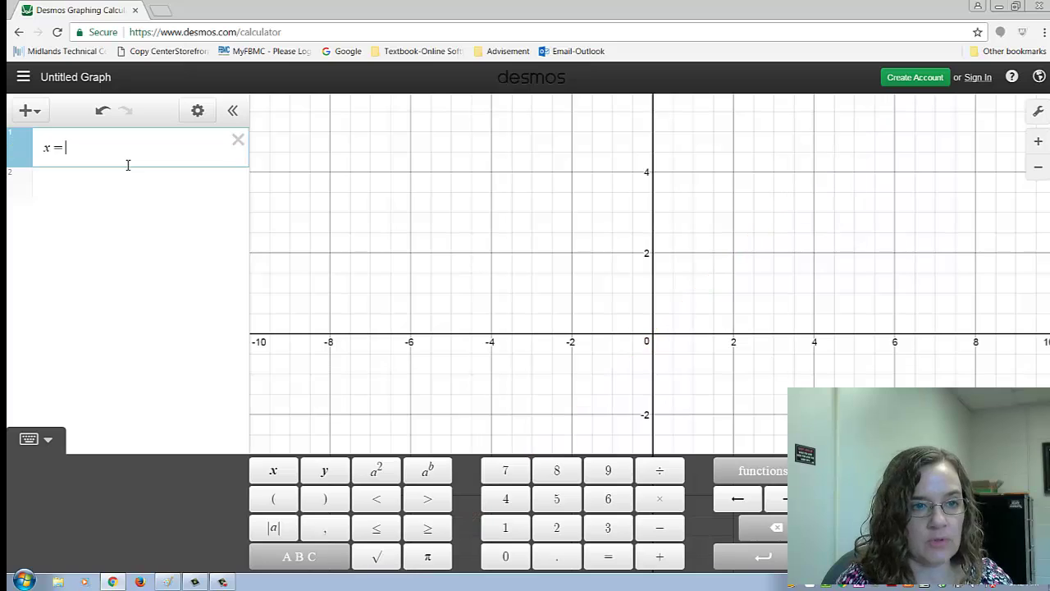
text(y)
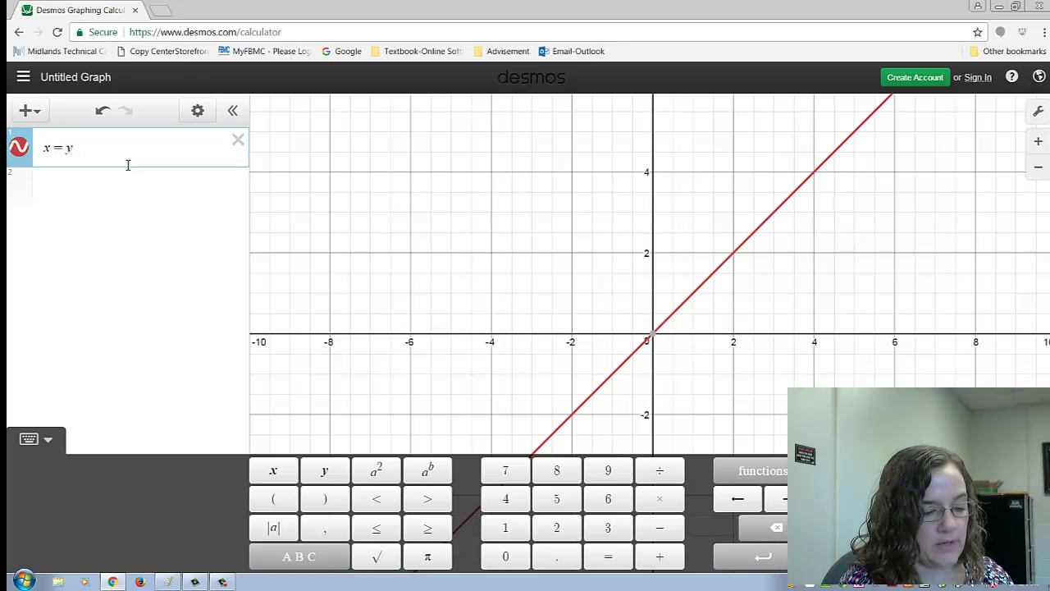
text(^2)
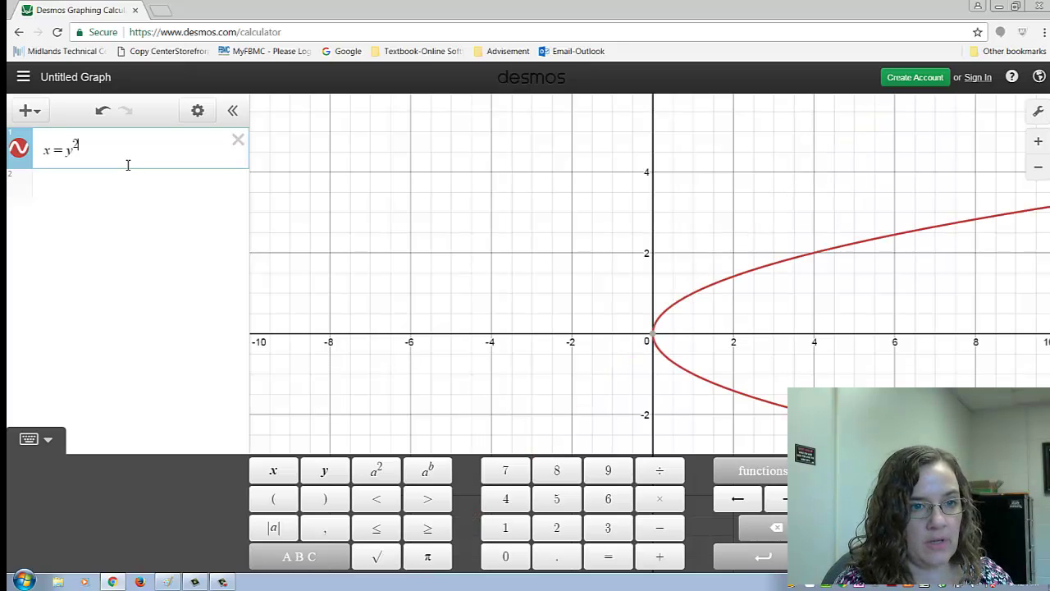
text(-)
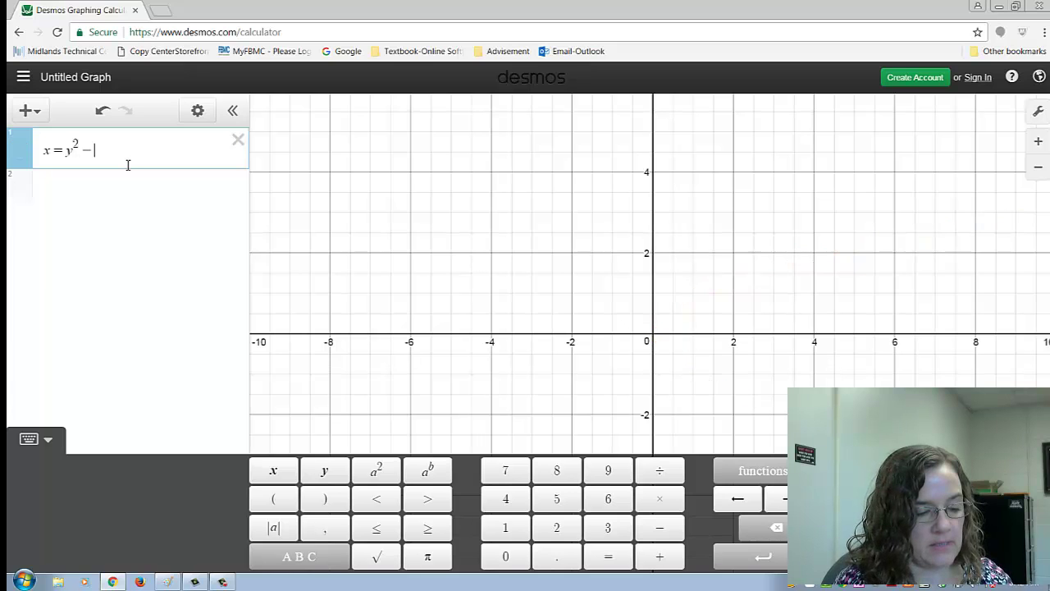
text(4)
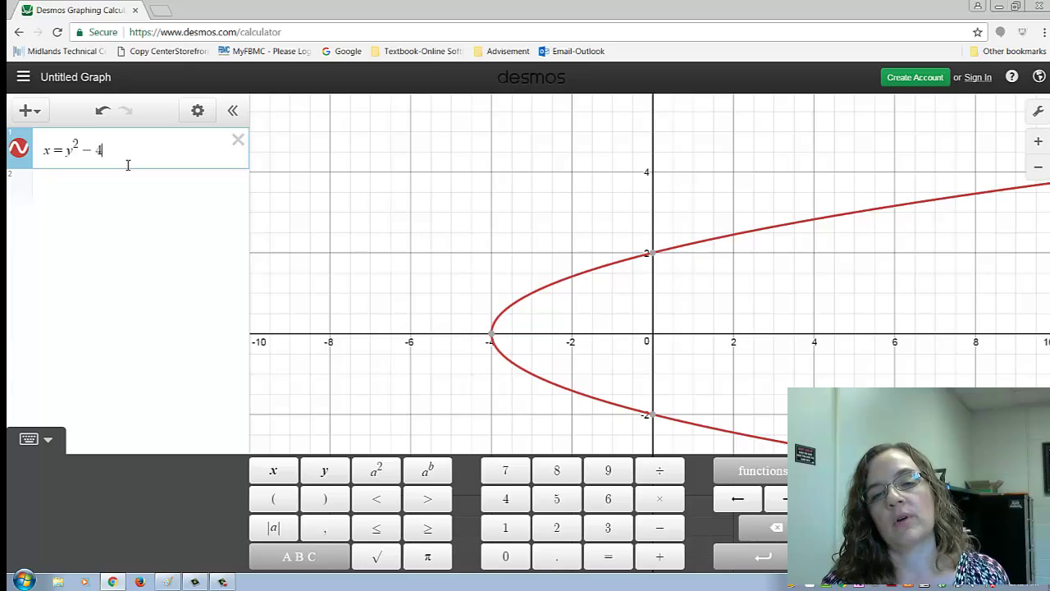
Check the parabola's points (0, 2), (0, -2) and vertex (-4, 0), then return to Paint
mouse_move(650, 417)
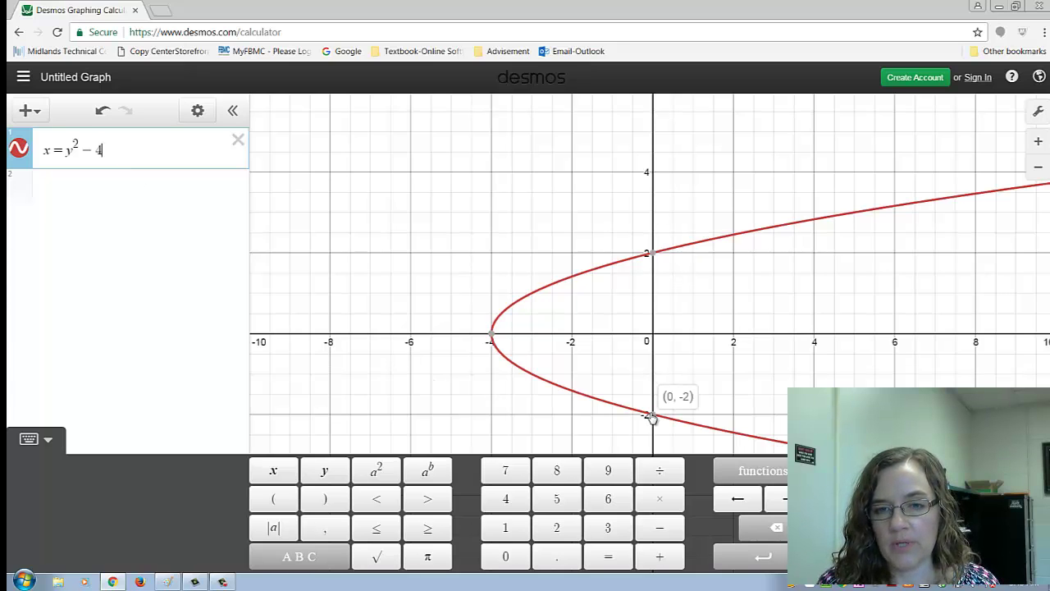
mouse_move(657, 256)
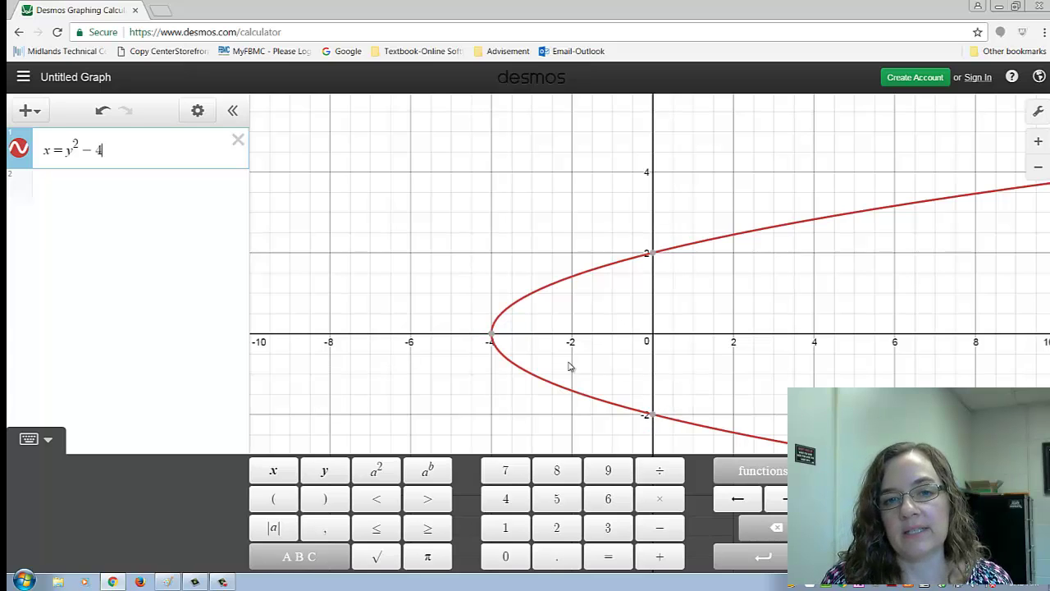
mouse_move(492, 335)
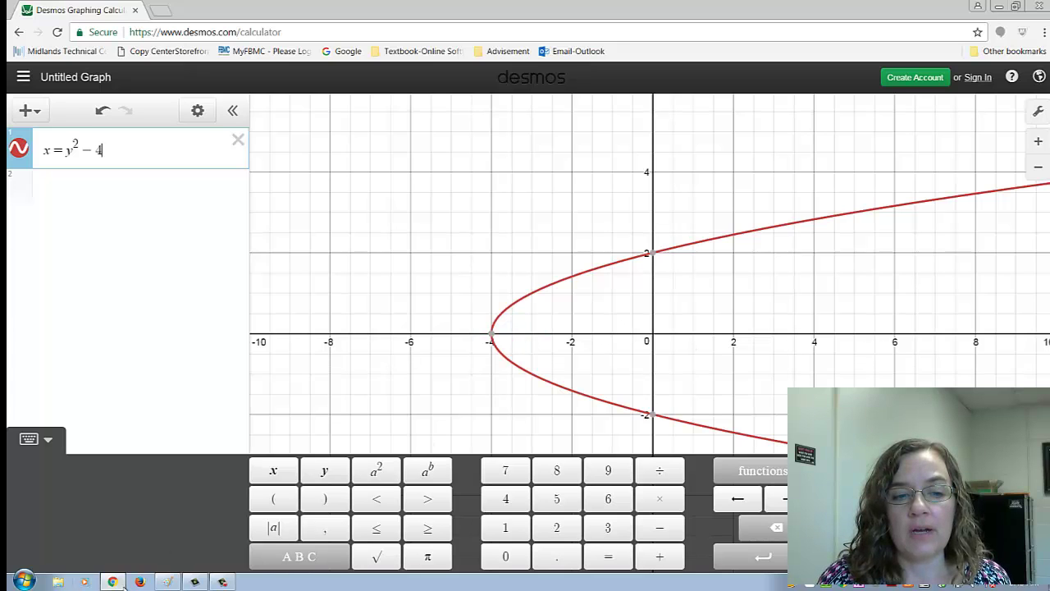
mouse_move(113, 584)
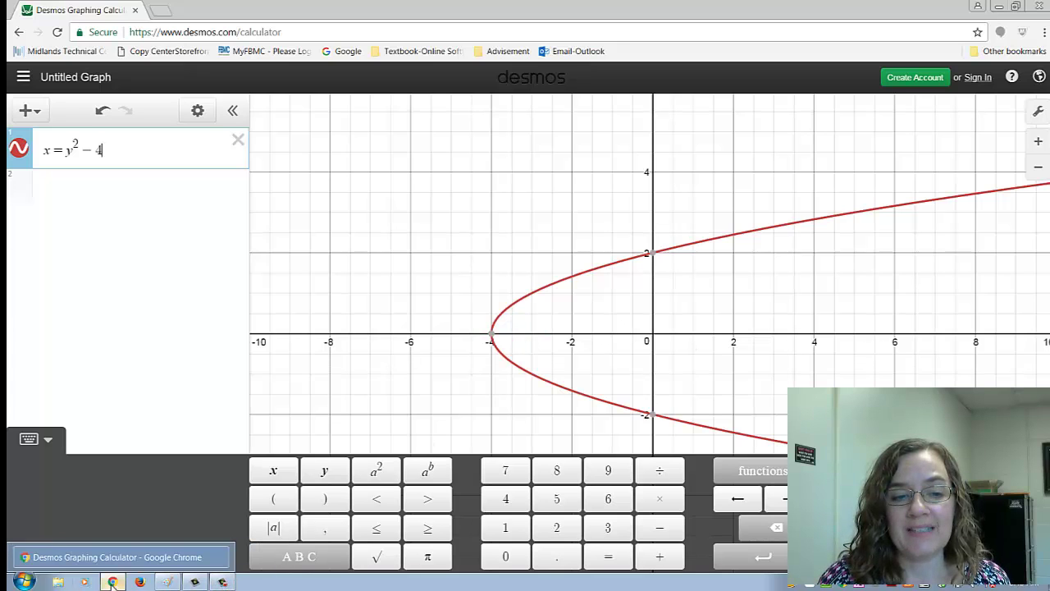
click(167, 581)
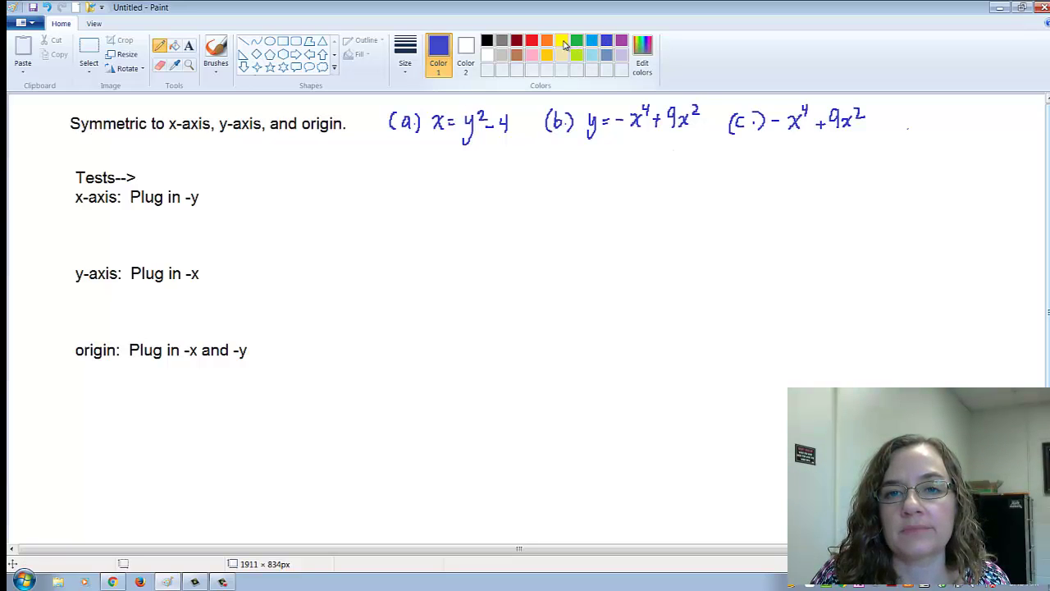
Set the Paint drawing colour to black in the Colors palette
click(487, 41)
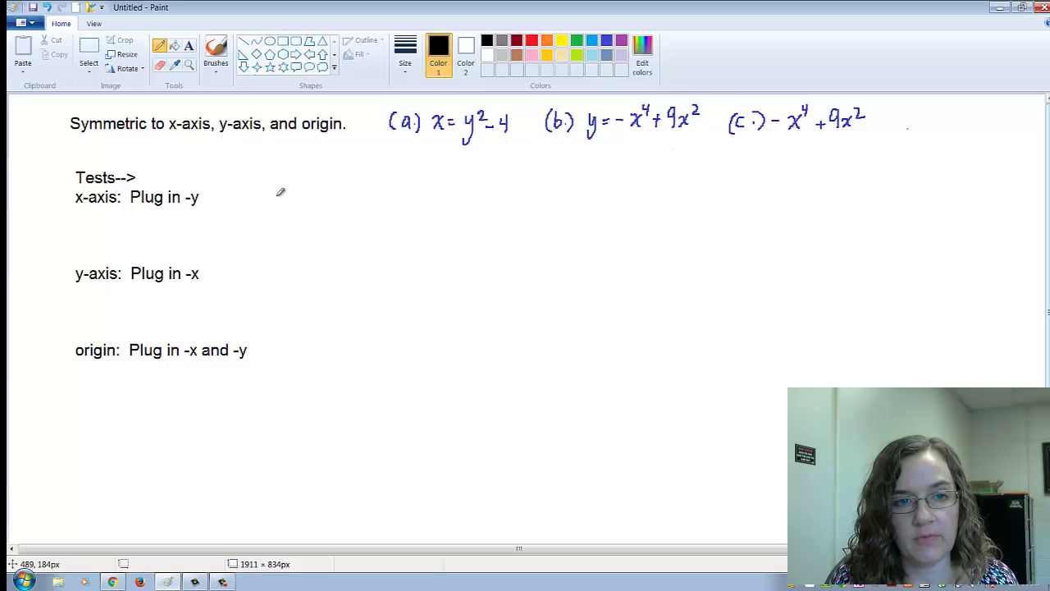
Handwrite x = (-y)² - 4 beside the x-axis test, with -y · -y above the squared term
mouse_move(281, 189)
mouse_down()
mouse_move(361, 178)
mouse_move(373, 191)
mouse_move(382, 181)
mouse_move(393, 202)
mouse_up()
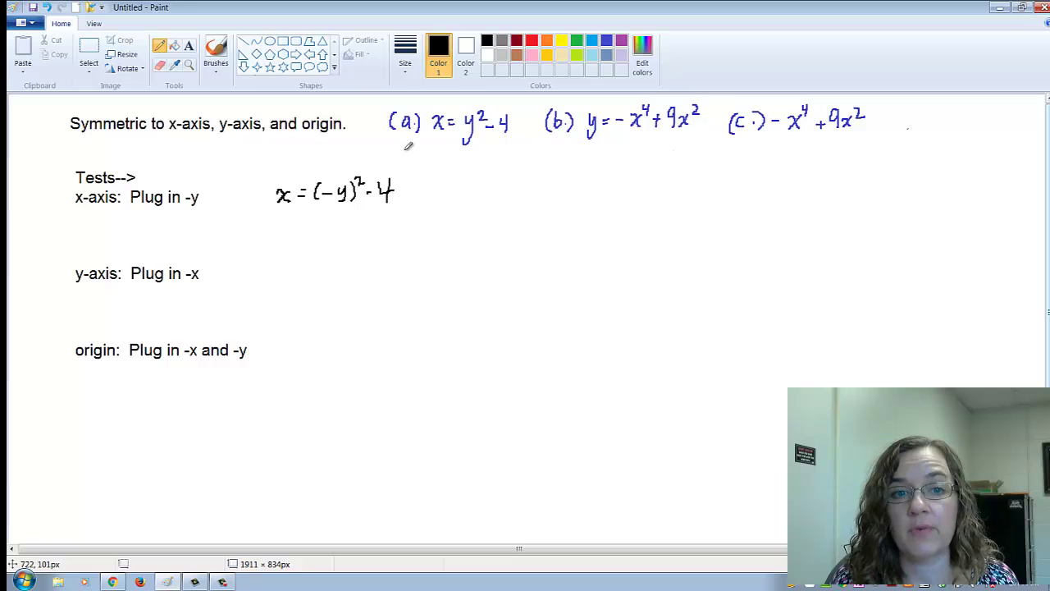
mouse_move(322, 169)
mouse_down()
mouse_move(337, 178)
mouse_move(366, 166)
mouse_up()
click(348, 162)
drag(369, 159, 366, 172)
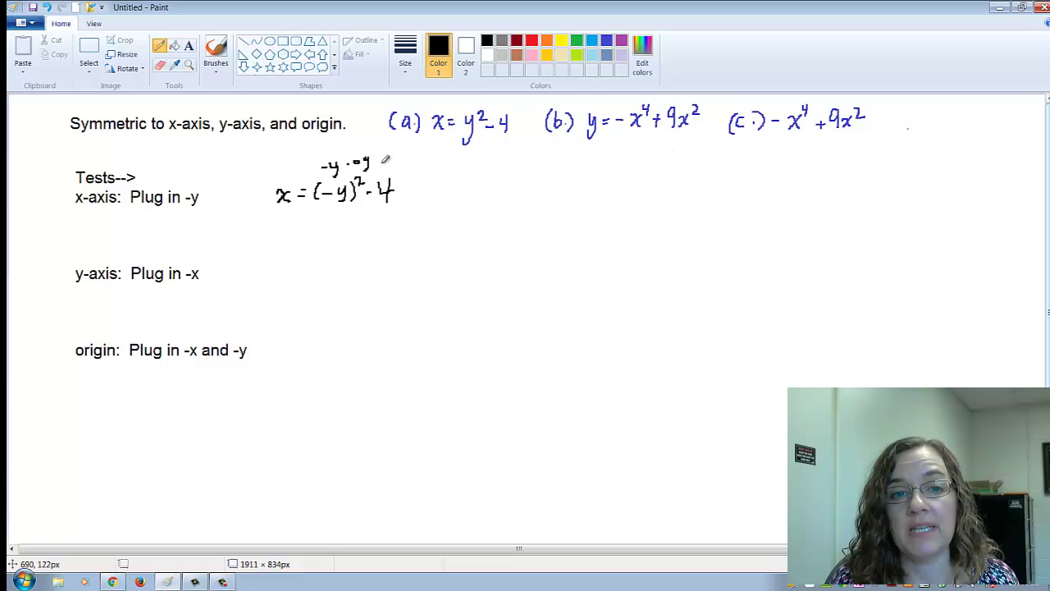
Write the simplified x = y² - 4 below it, with an arrow to (-y)²
drag(325, 215, 329, 225)
mouse_move(337, 213)
mouse_down()
mouse_move(326, 244)
mouse_move(340, 210)
mouse_move(376, 220)
mouse_up()
drag(374, 210, 374, 230)
mouse_move(307, 220)
mouse_down()
mouse_move(315, 228)
mouse_move(287, 241)
mouse_move(321, 202)
mouse_up()
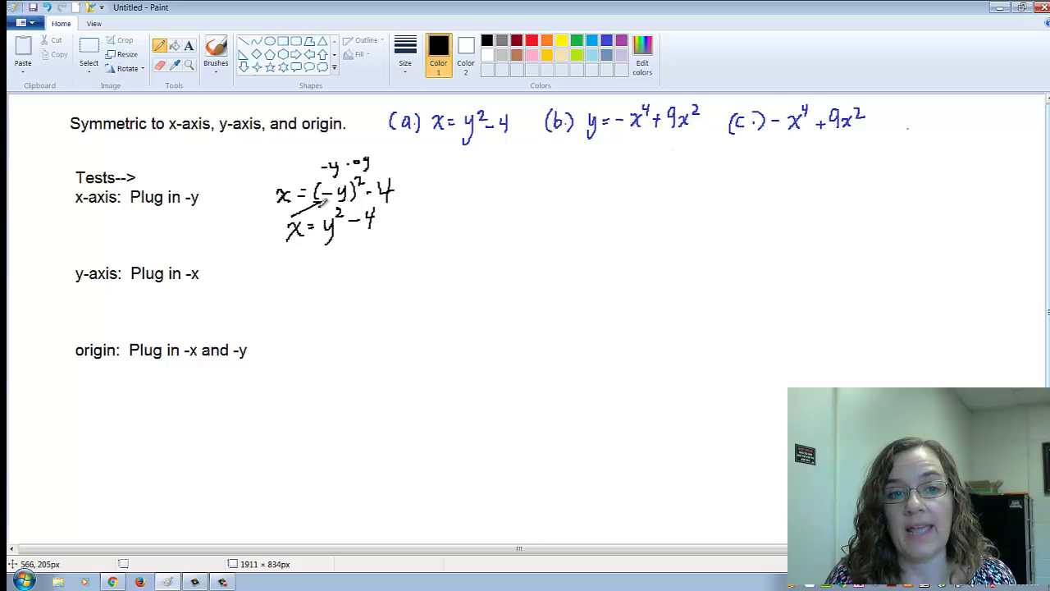
drag(314, 200, 317, 207)
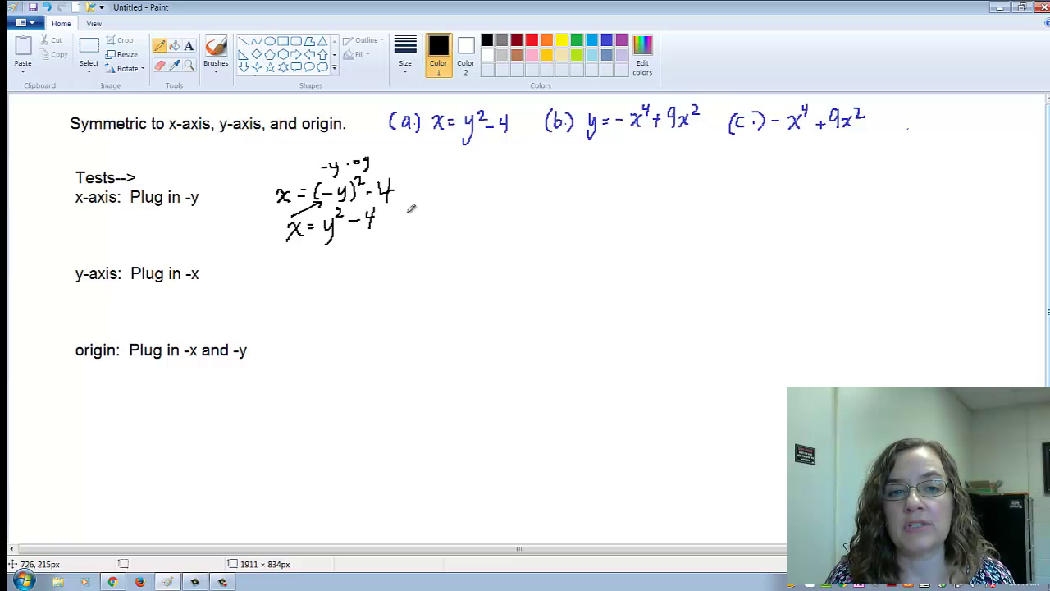
Add the note 'sym. to x-axis' next to the result
mouse_move(411, 208)
mouse_down()
mouse_move(413, 232)
mouse_move(452, 205)
mouse_move(511, 205)
mouse_move(515, 217)
mouse_up()
click(495, 195)
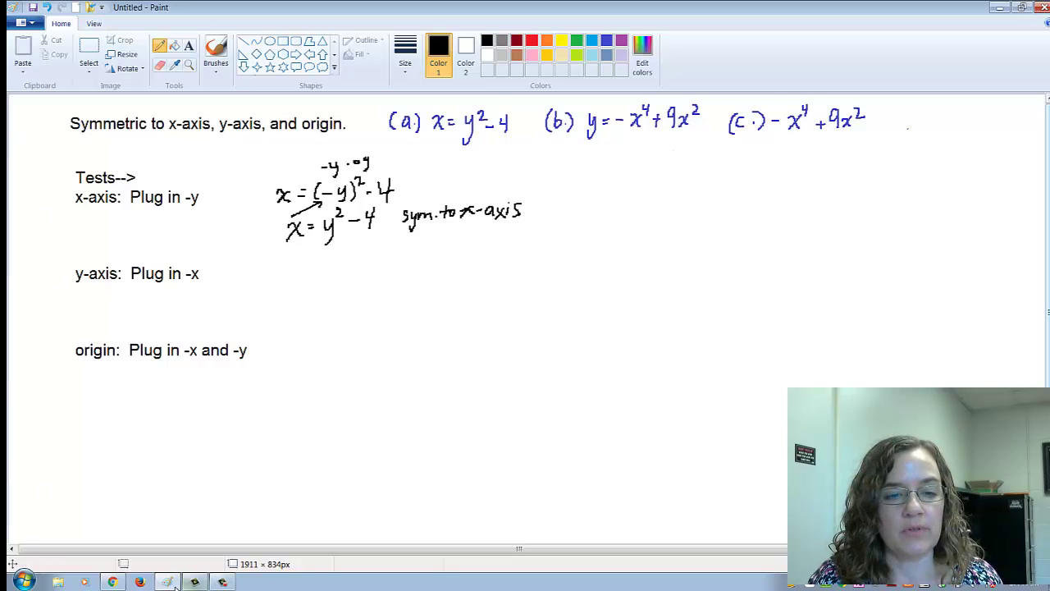
click(113, 582)
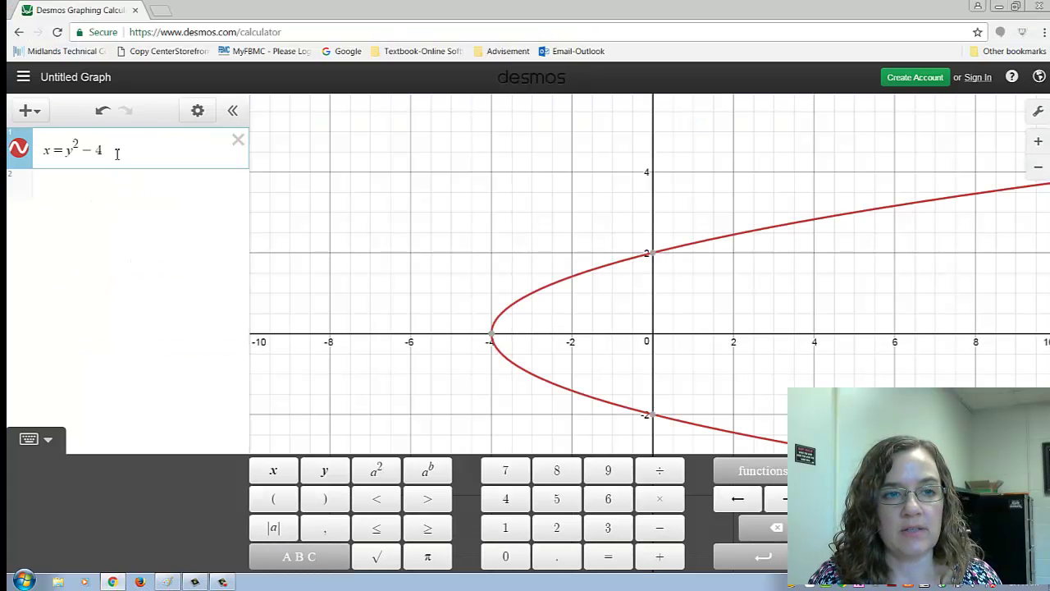
Overwrite the row 1 expression x = y² − 4 with y = -x^4 + 9x^2
drag(115, 152, 12, 141)
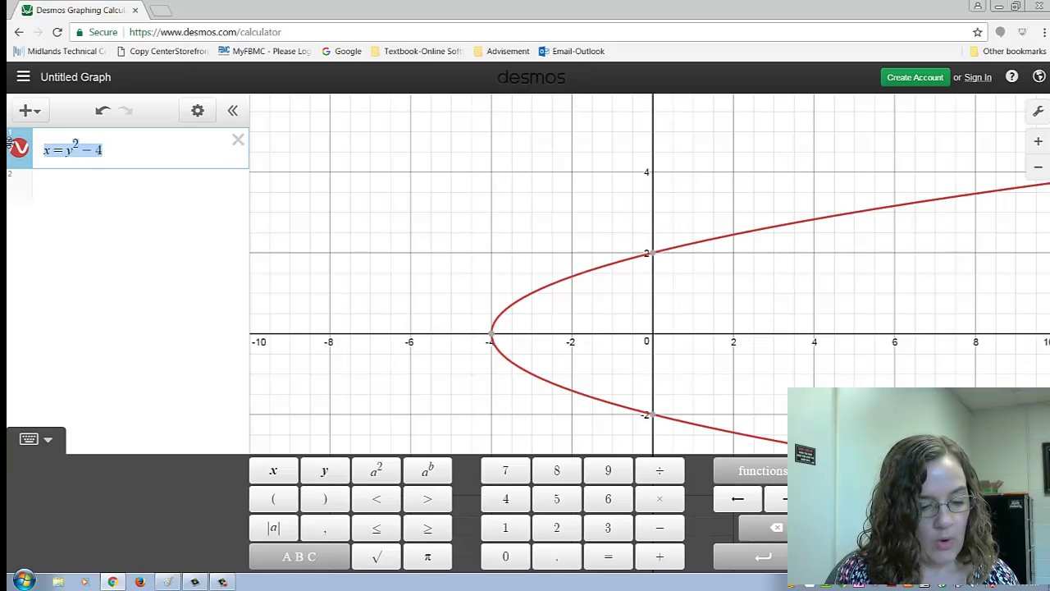
text(y = )
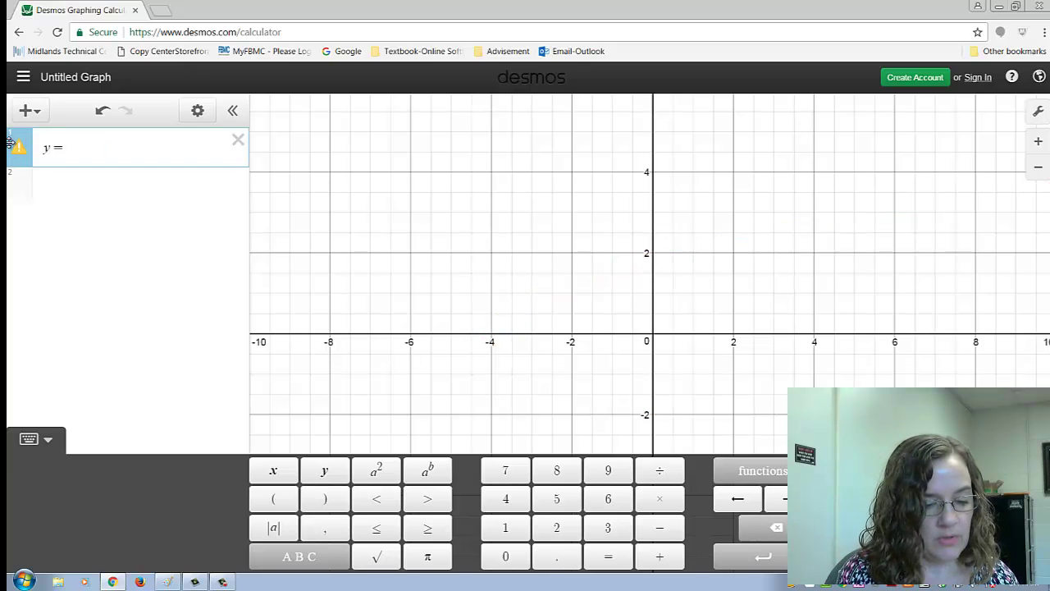
text(-)
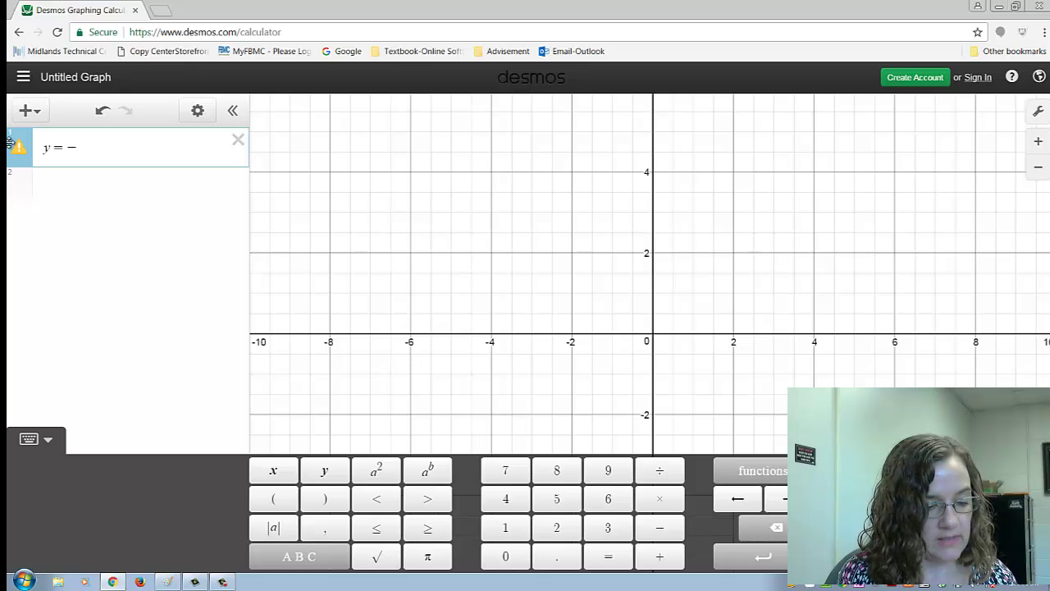
text(x^4 )
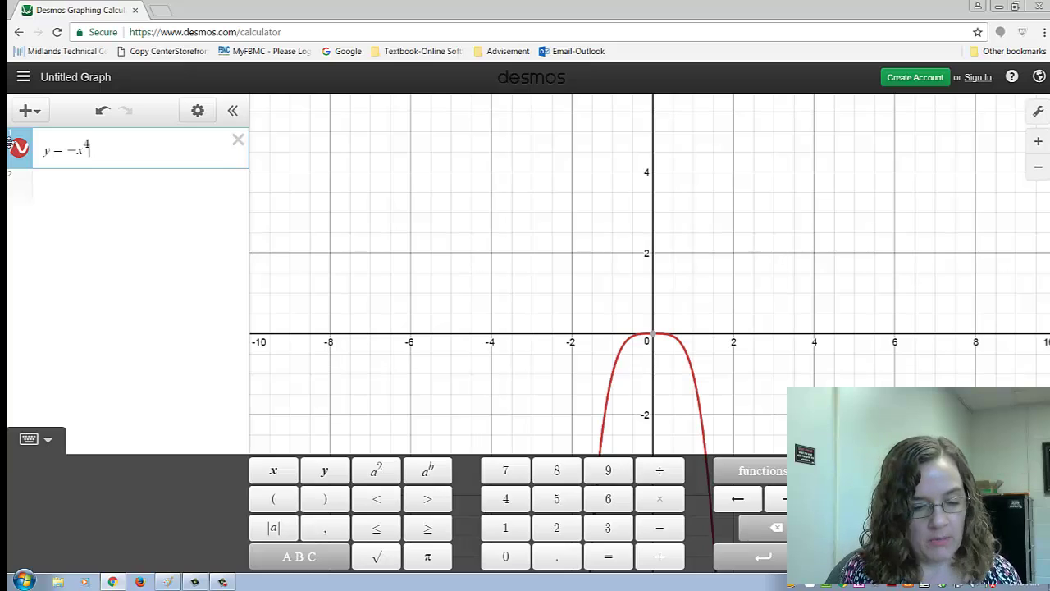
text(+ 9x)
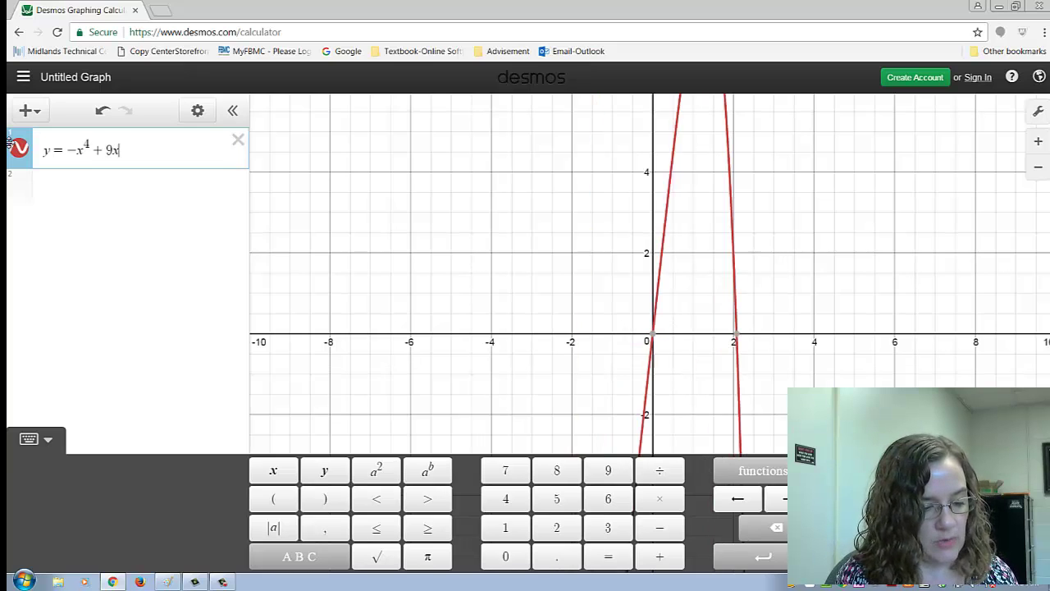
text(^)
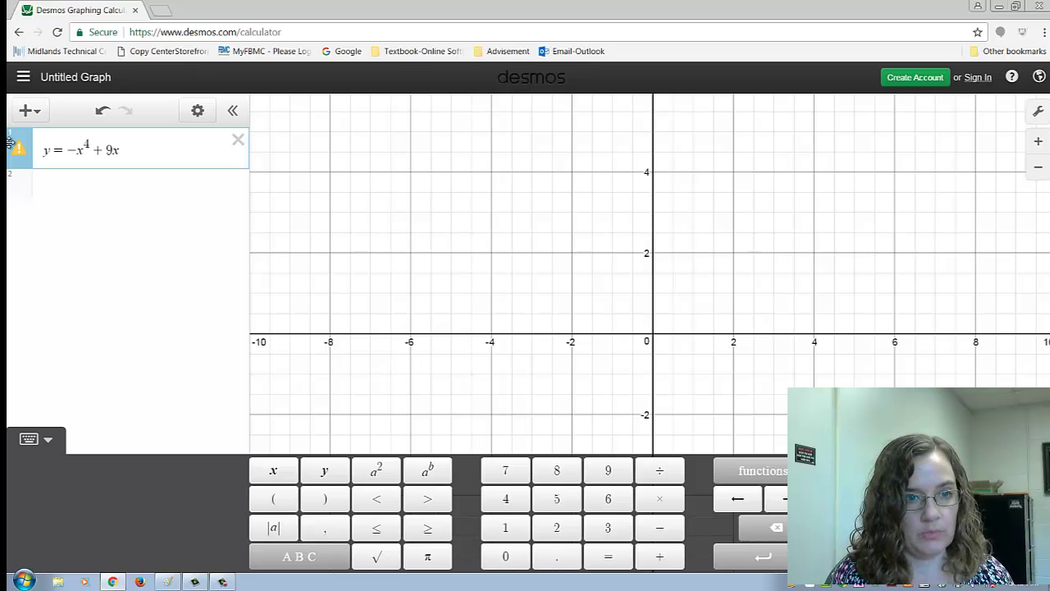
text(2)
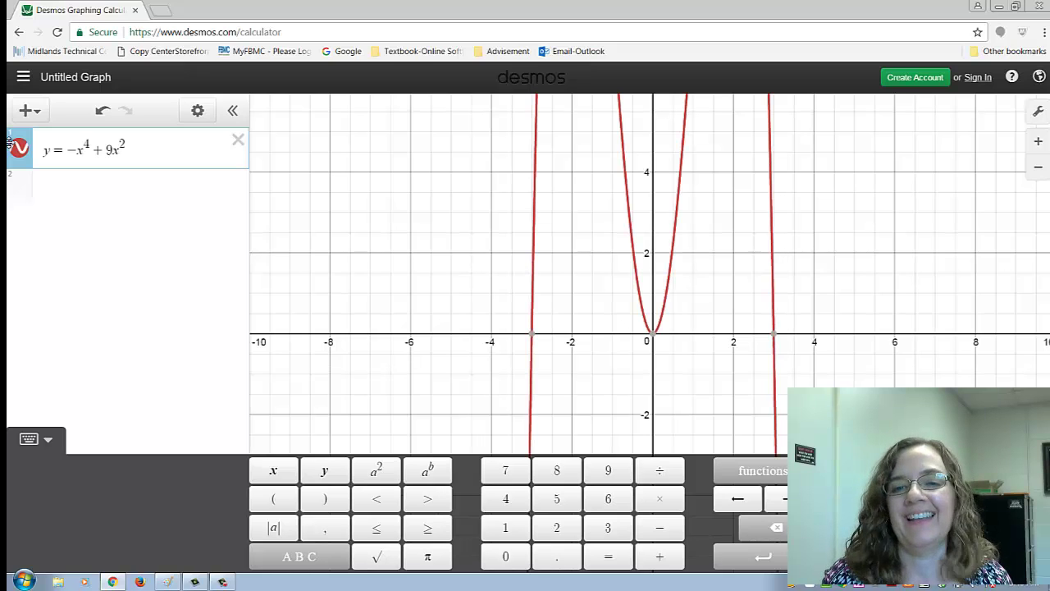
click(687, 321)
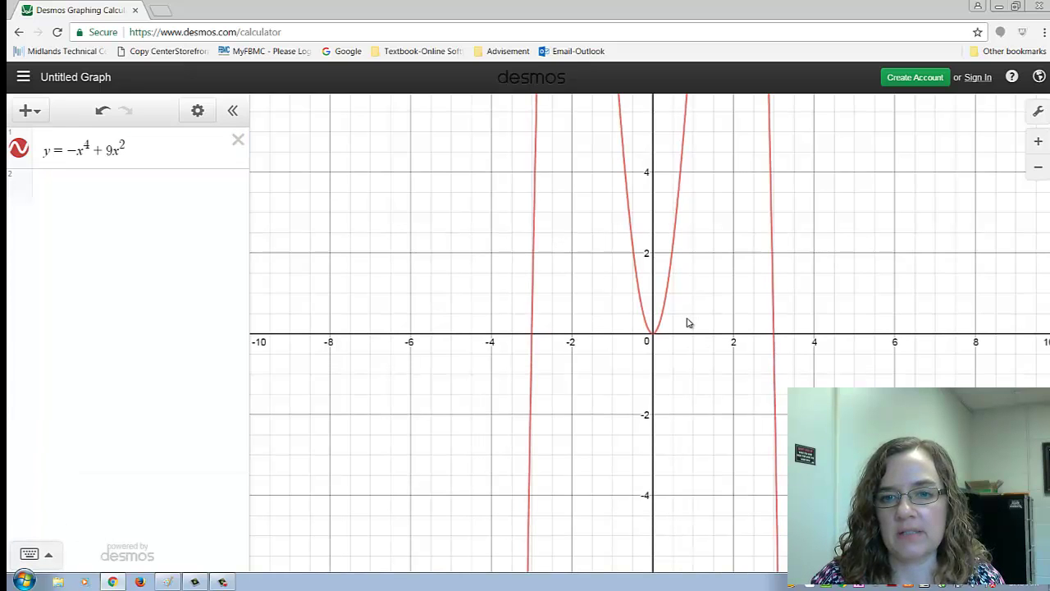
Zoom out and back in on the quartic, tracing the curve and shifting the view
scroll(688, 322, down, 5)
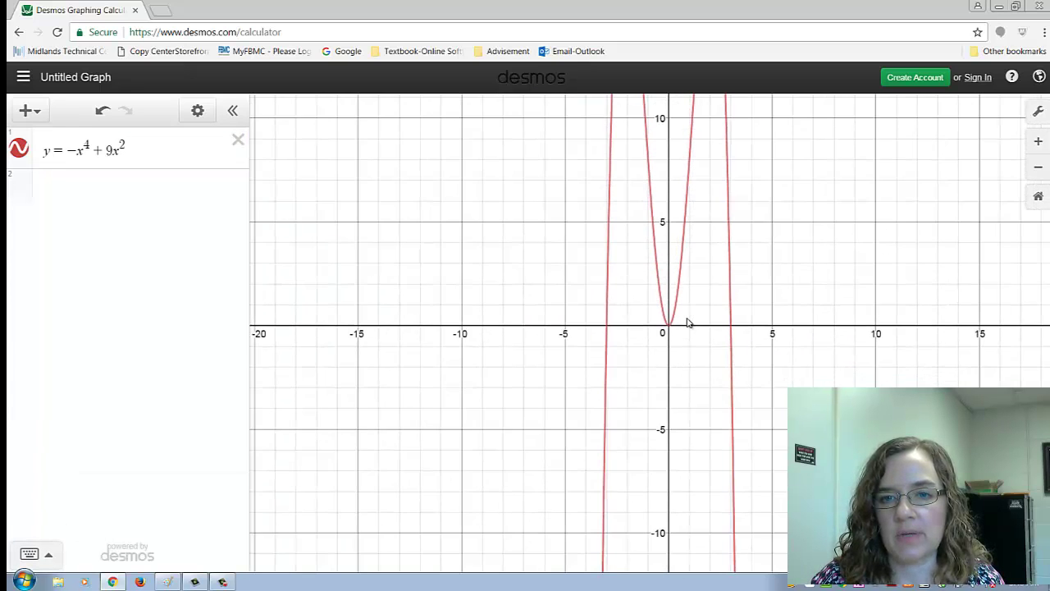
scroll(688, 321, down, 2)
scroll(687, 321, down, 4)
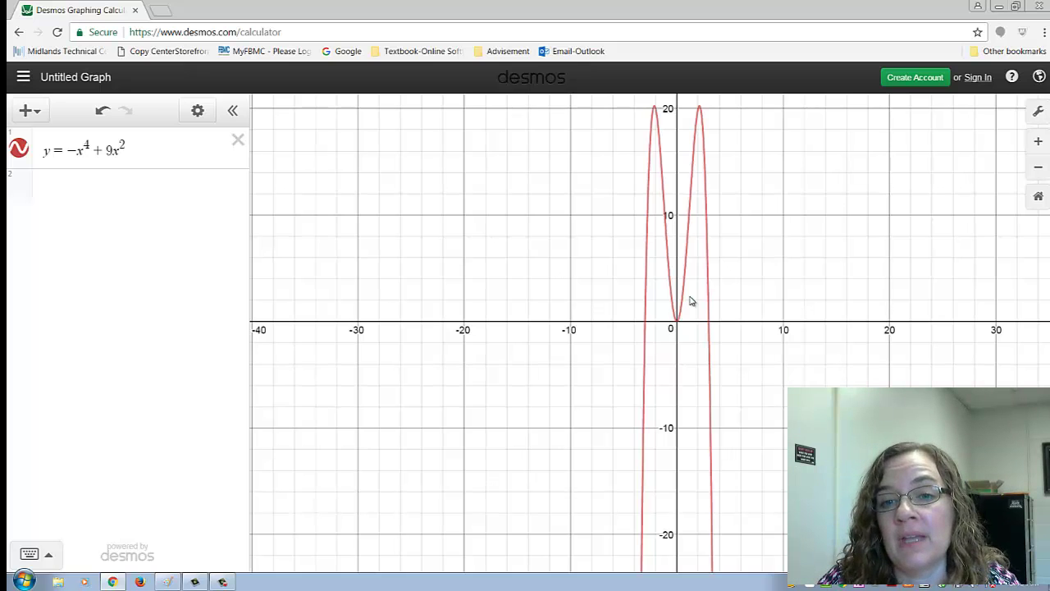
scroll(696, 321, up, 2)
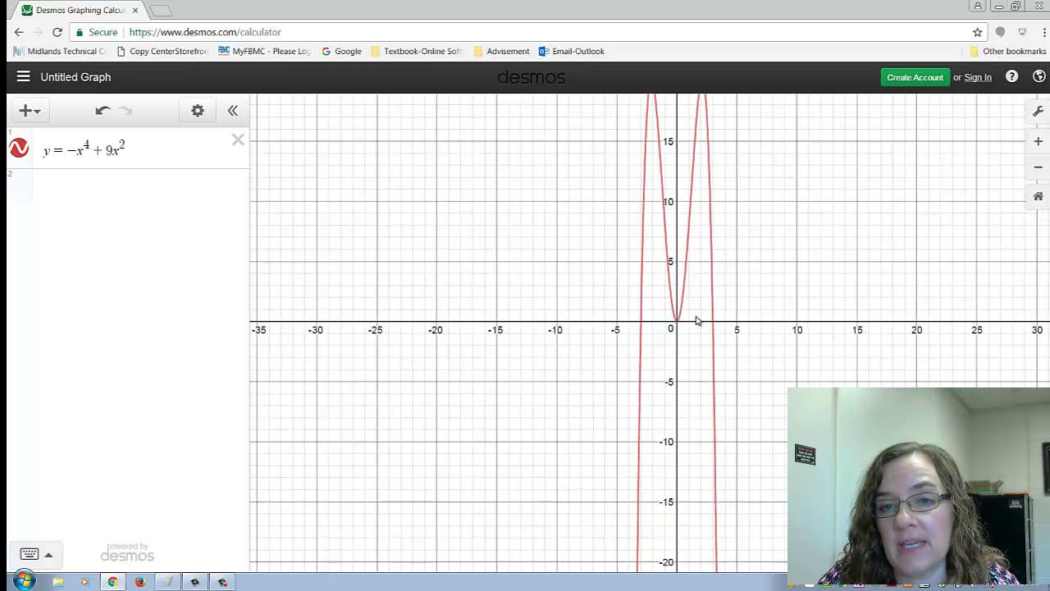
drag(684, 276, 677, 323)
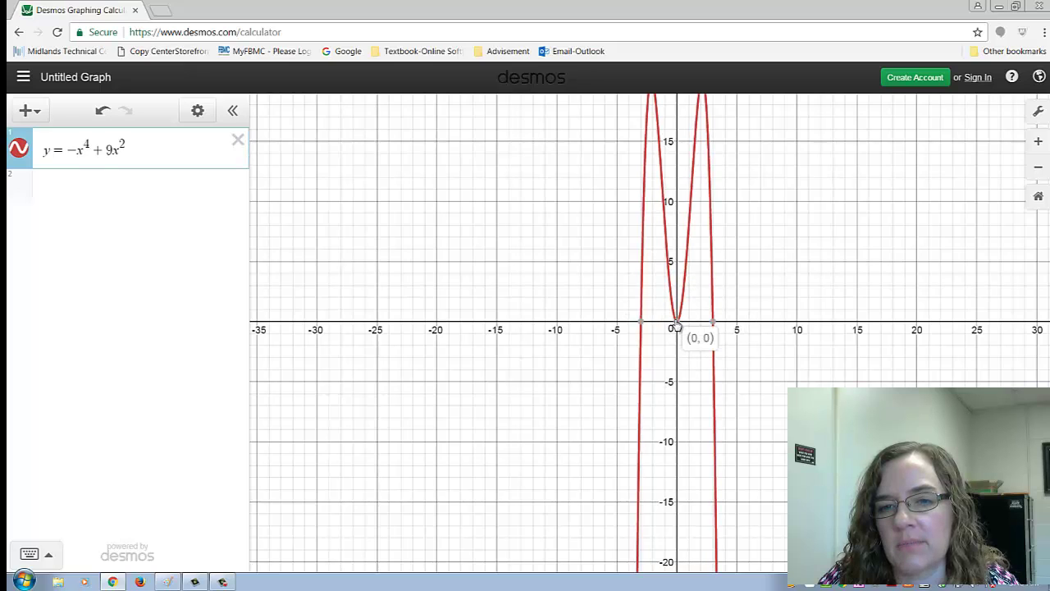
drag(587, 296, 473, 409)
Bring the peaks near y = 20 into view and show the left maximum (-2.121, 20.25)
scroll(563, 415, up, 1)
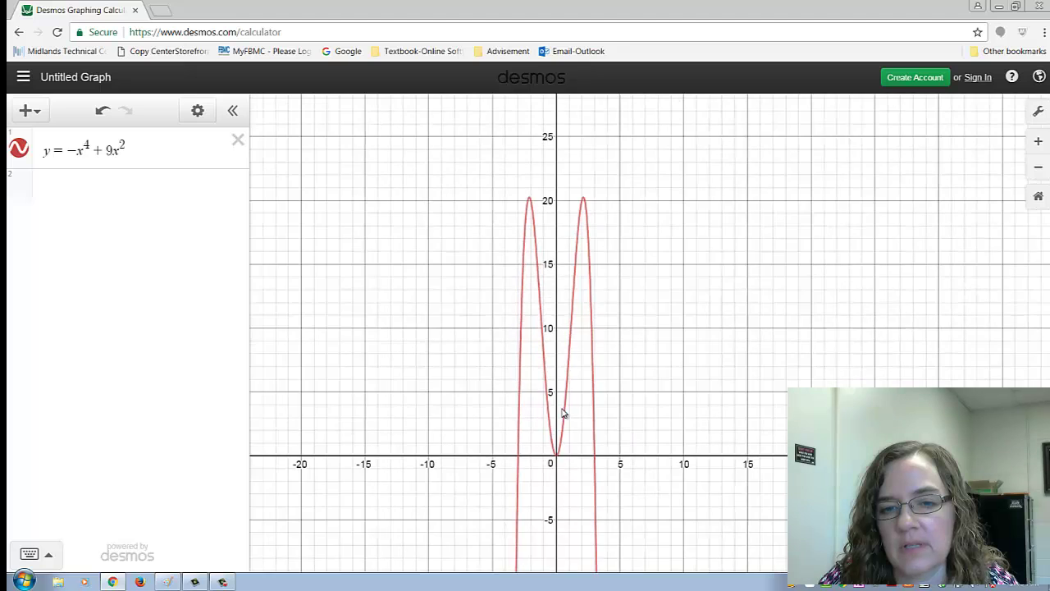
scroll(563, 414, up, 3)
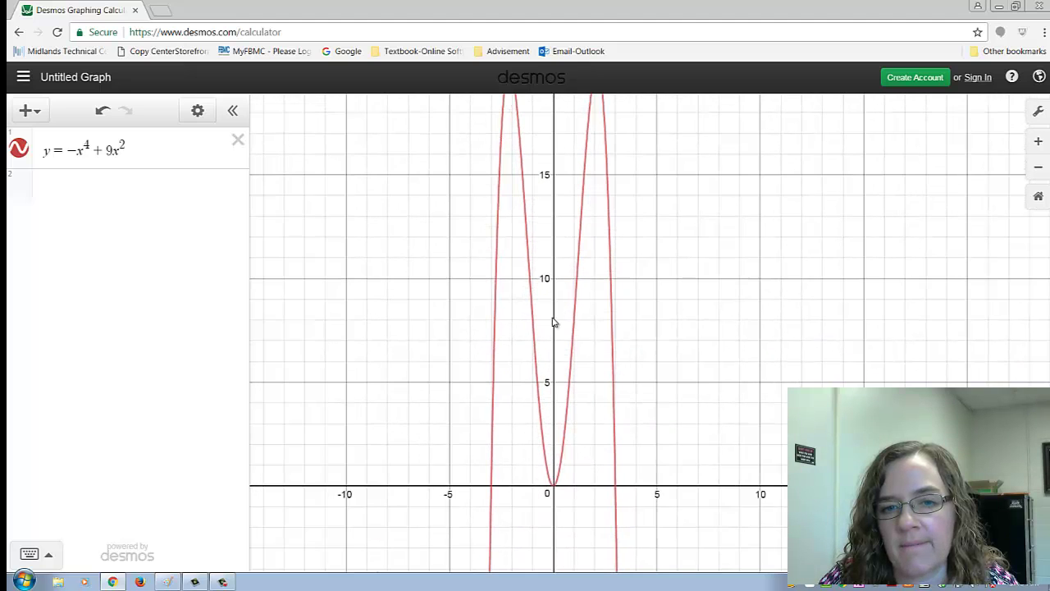
drag(662, 312, 664, 382)
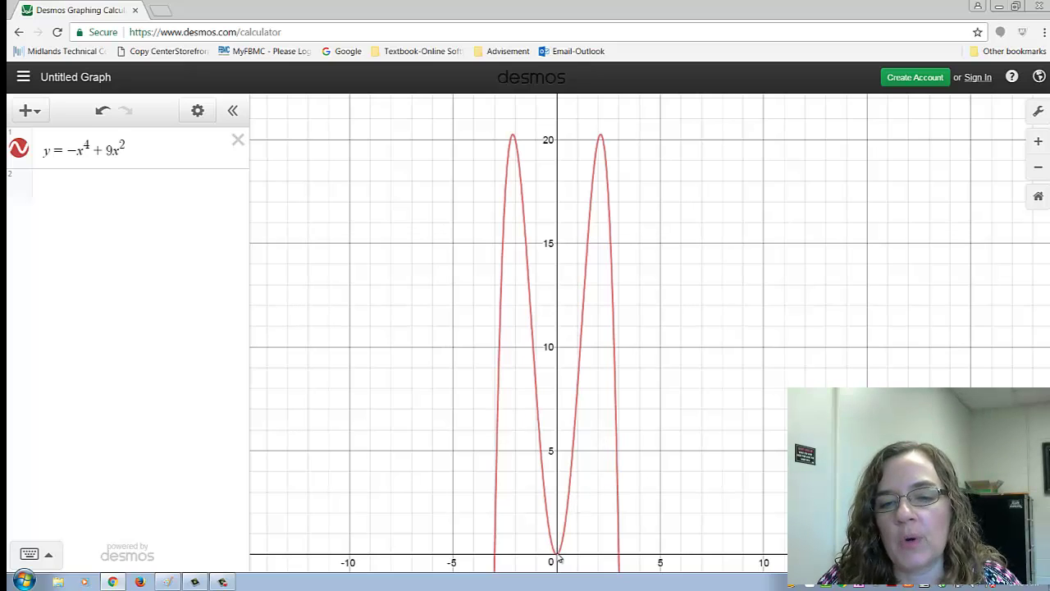
click(514, 138)
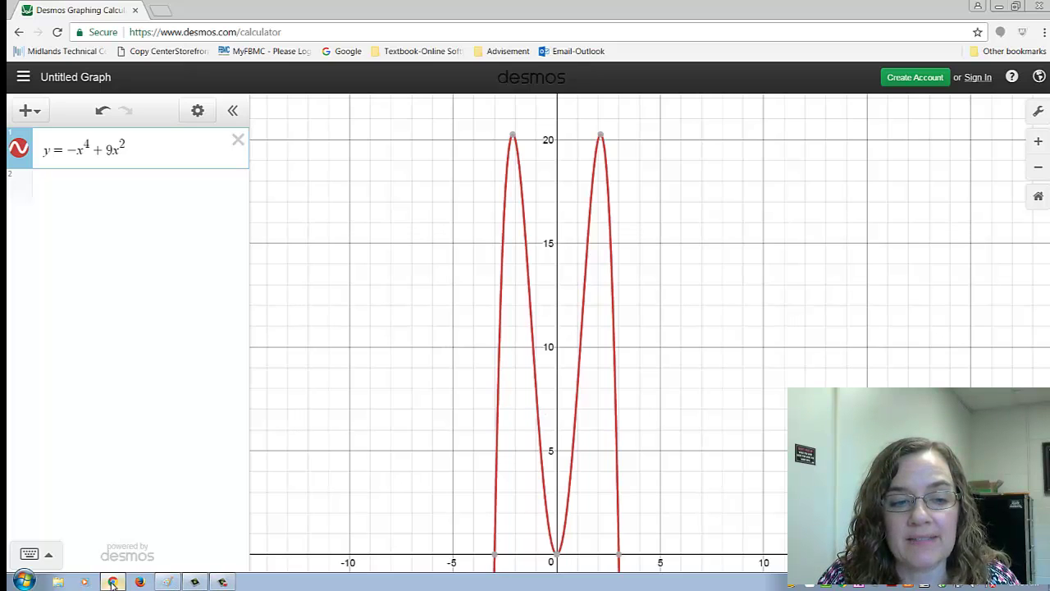
mouse_move(113, 583)
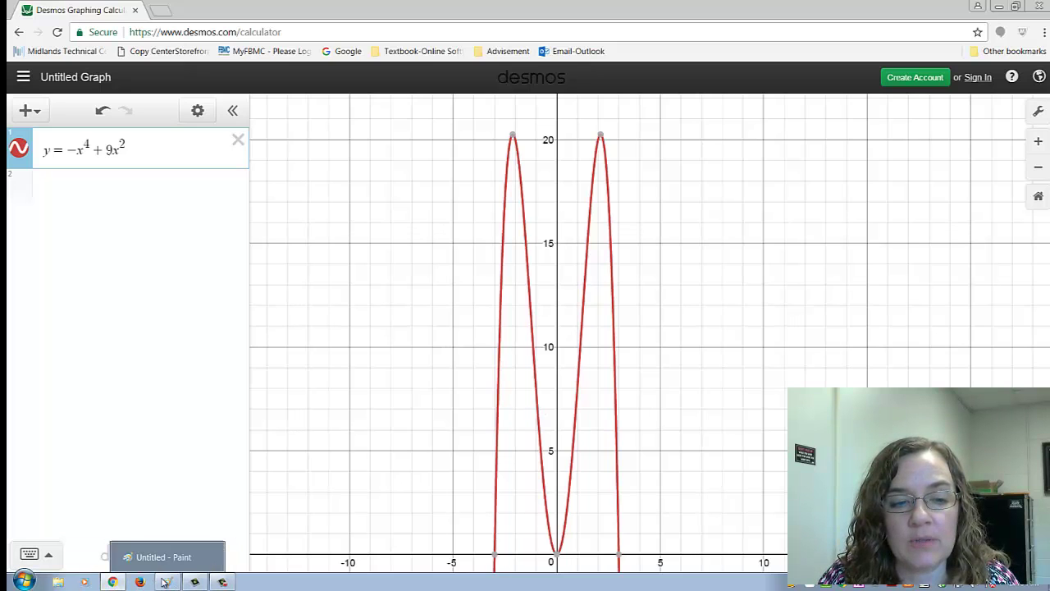